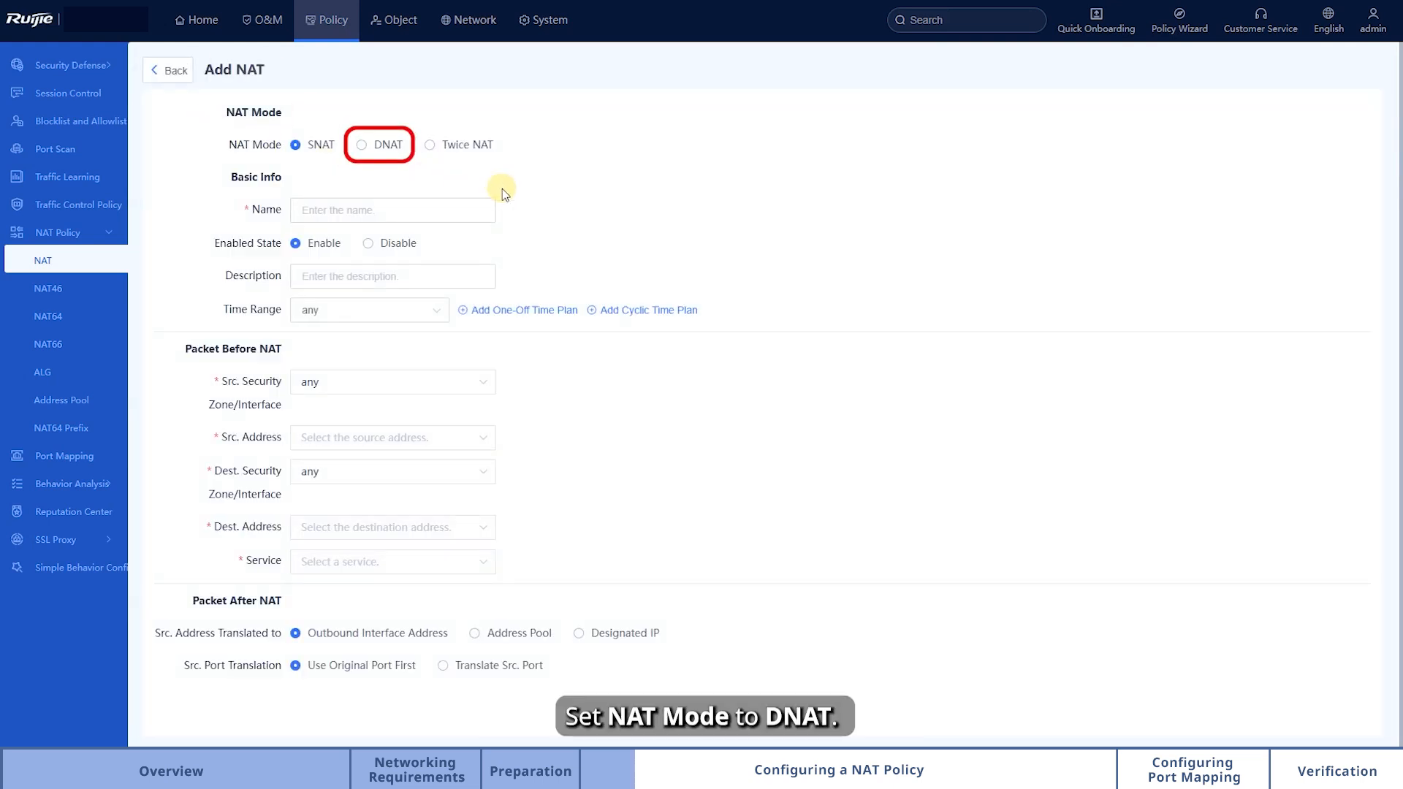
Step: Set the NAT mode to DNAT and name the policy DNAT_Policy
click(377, 144)
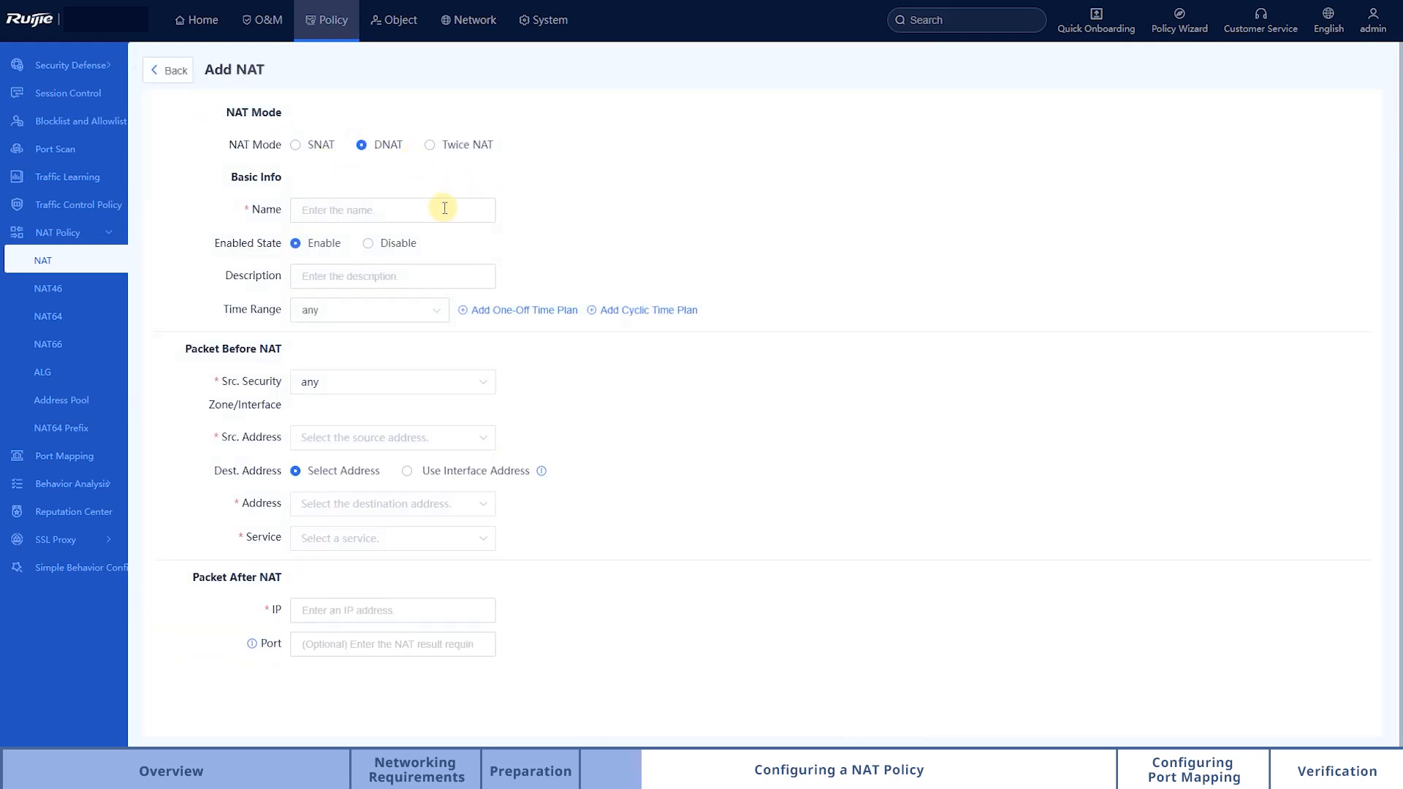
click(445, 208)
text(DNAT_Policy)
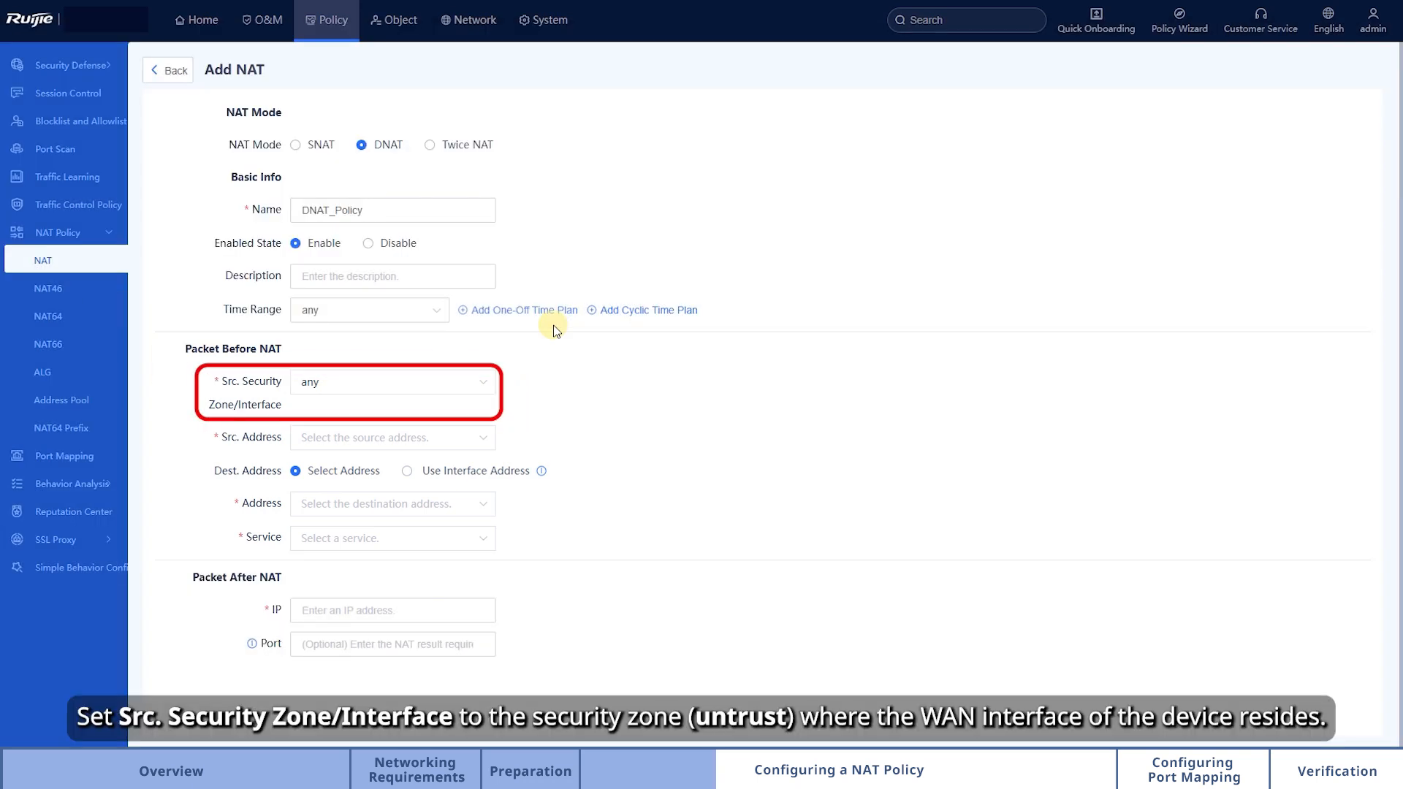
Step: Set the policy's source security zone to untrust and its source address to any
click(484, 382)
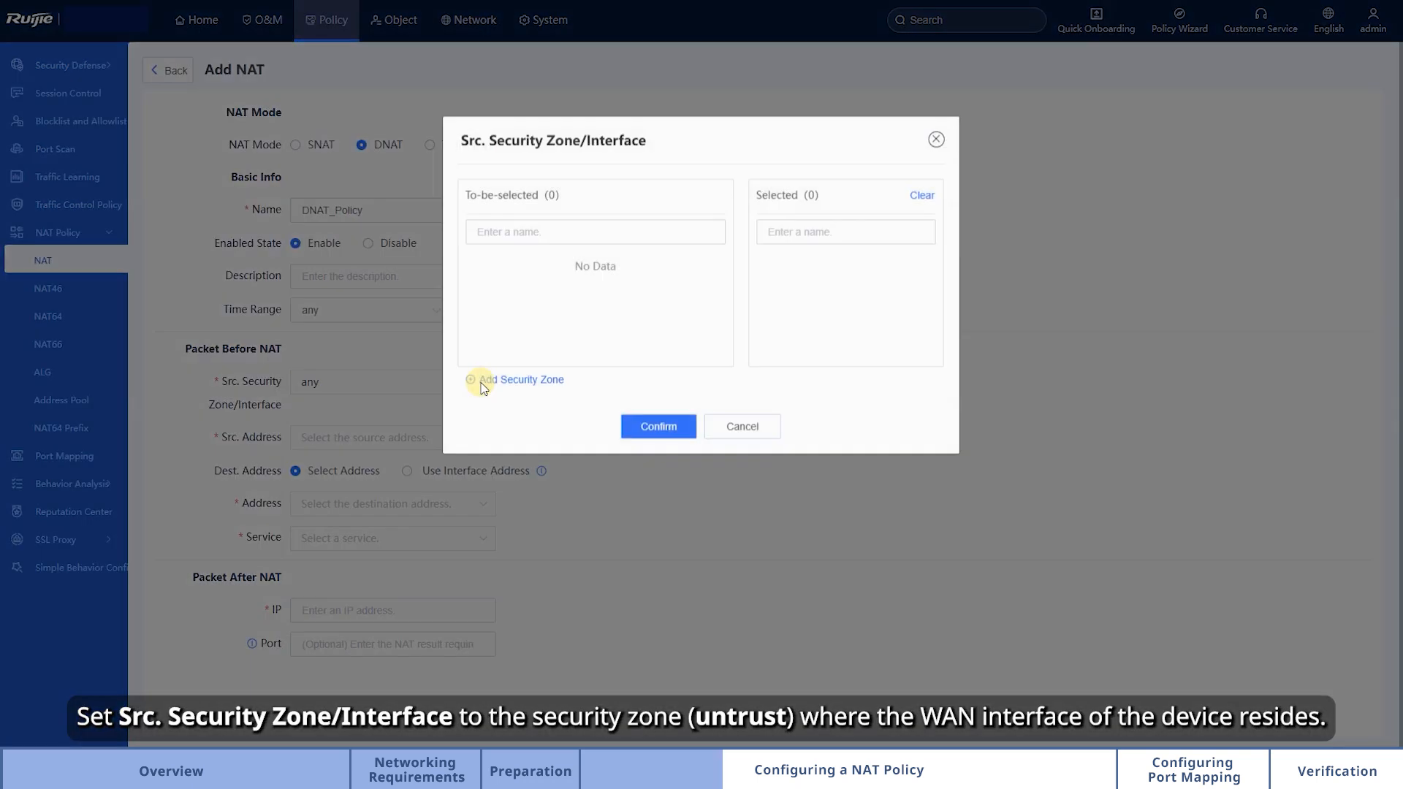
click(545, 296)
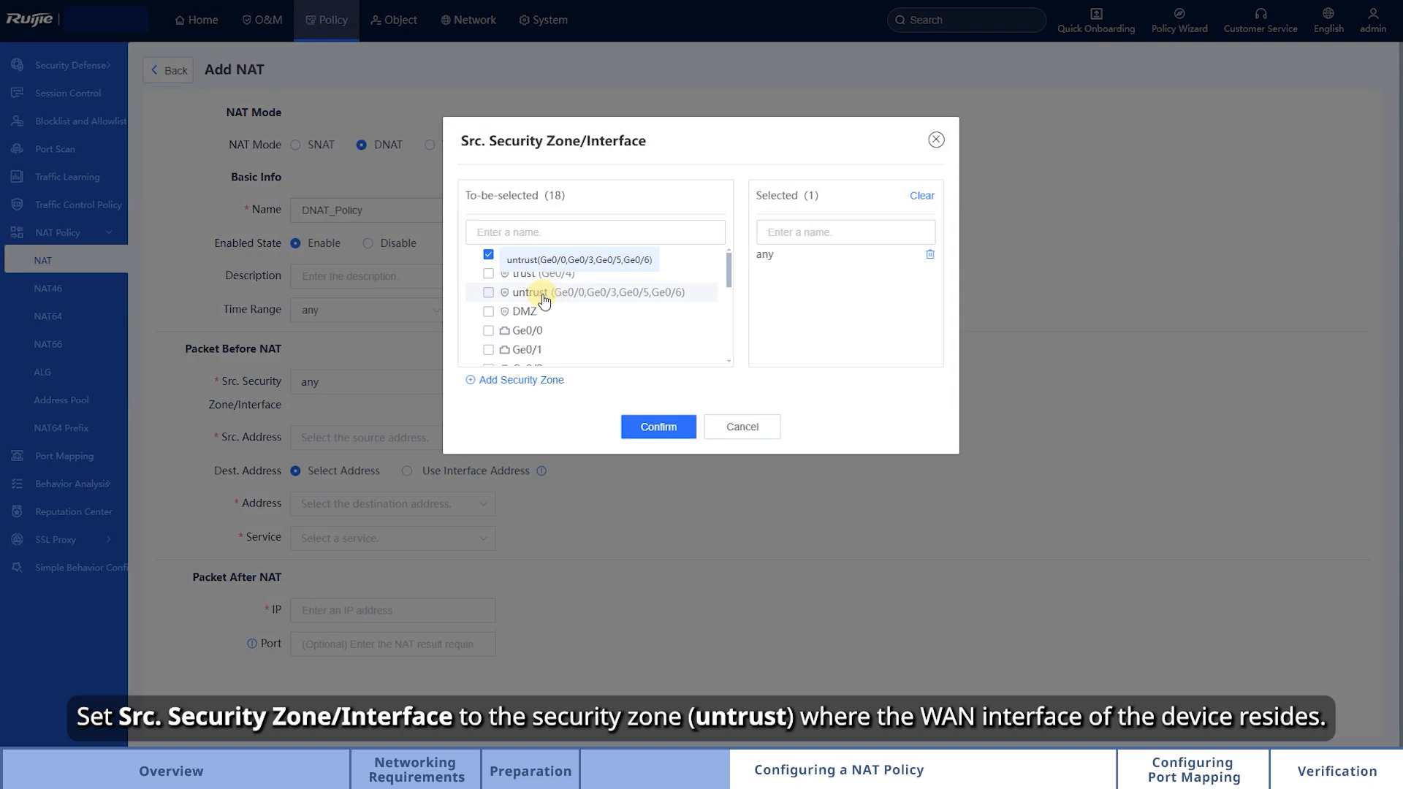
click(653, 429)
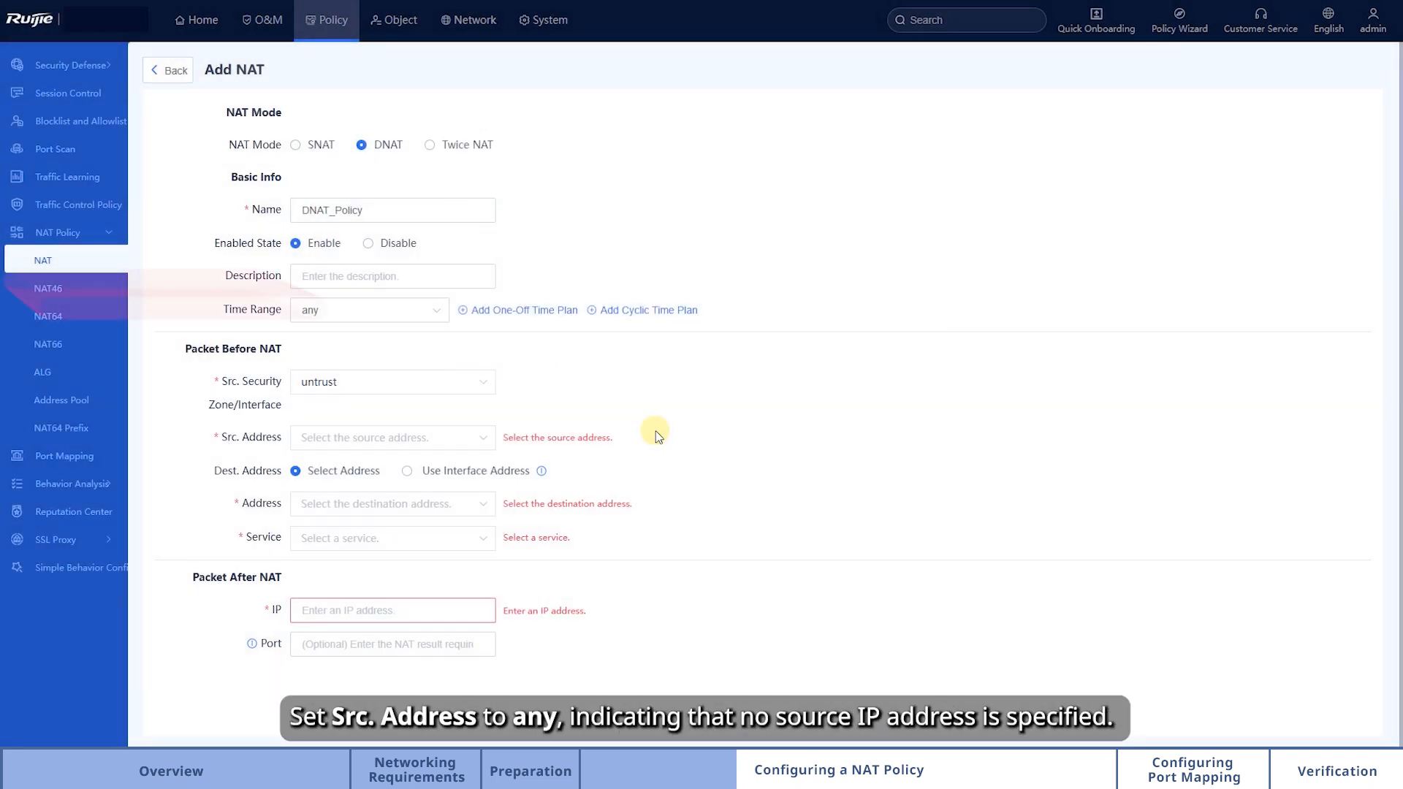
click(485, 436)
click(404, 277)
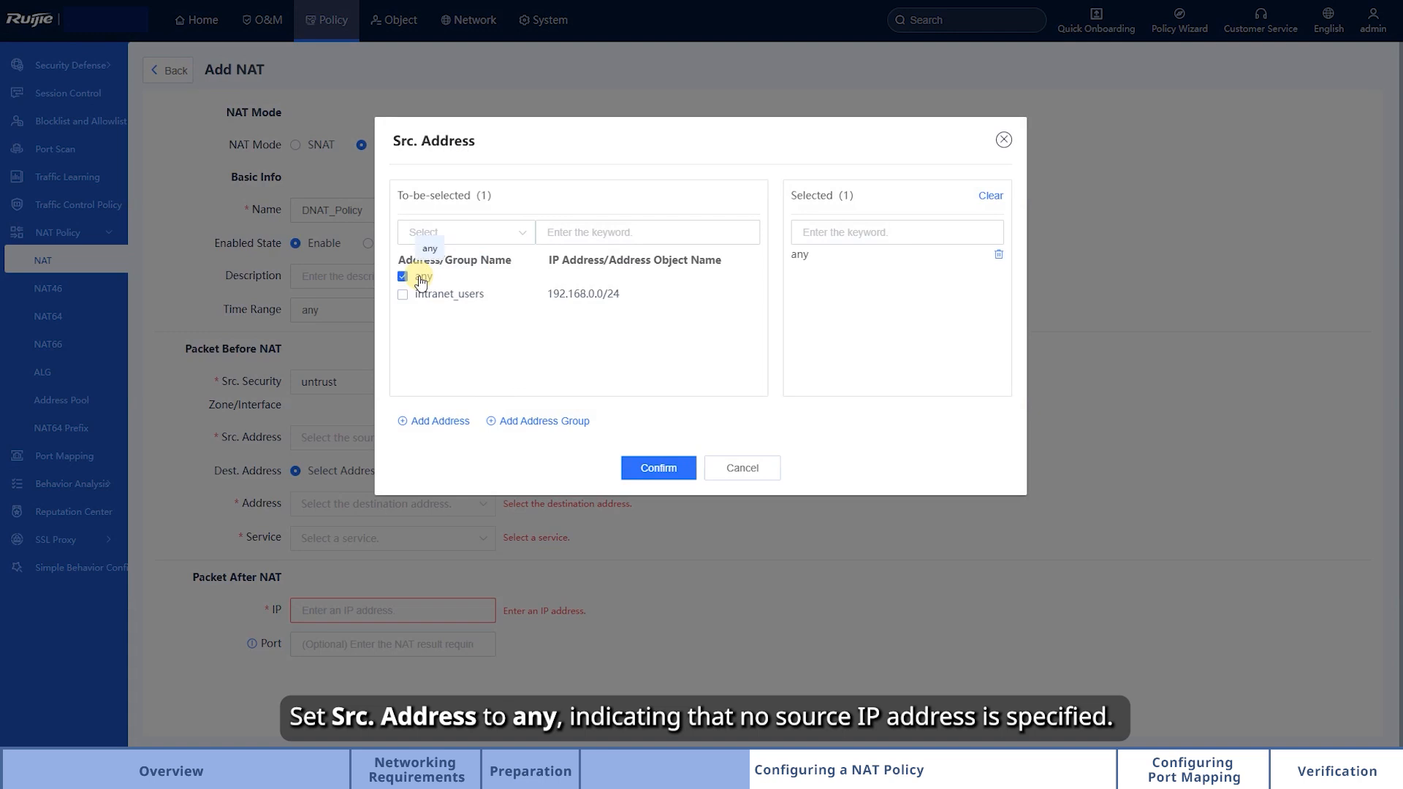
click(661, 468)
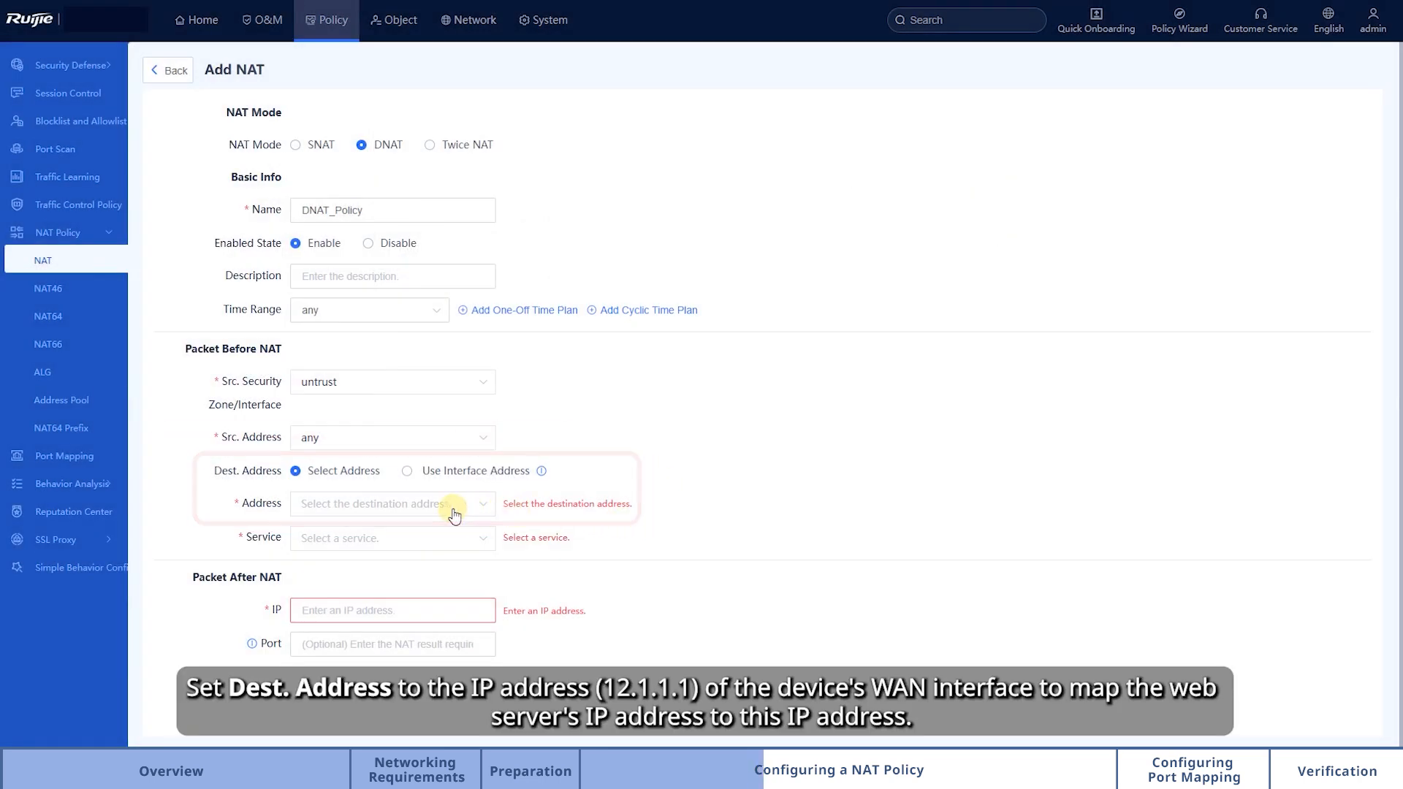
Step: Create an IPv4 address object named public_web_server with IP 12.1.1.1 and select it as the destination address
click(484, 505)
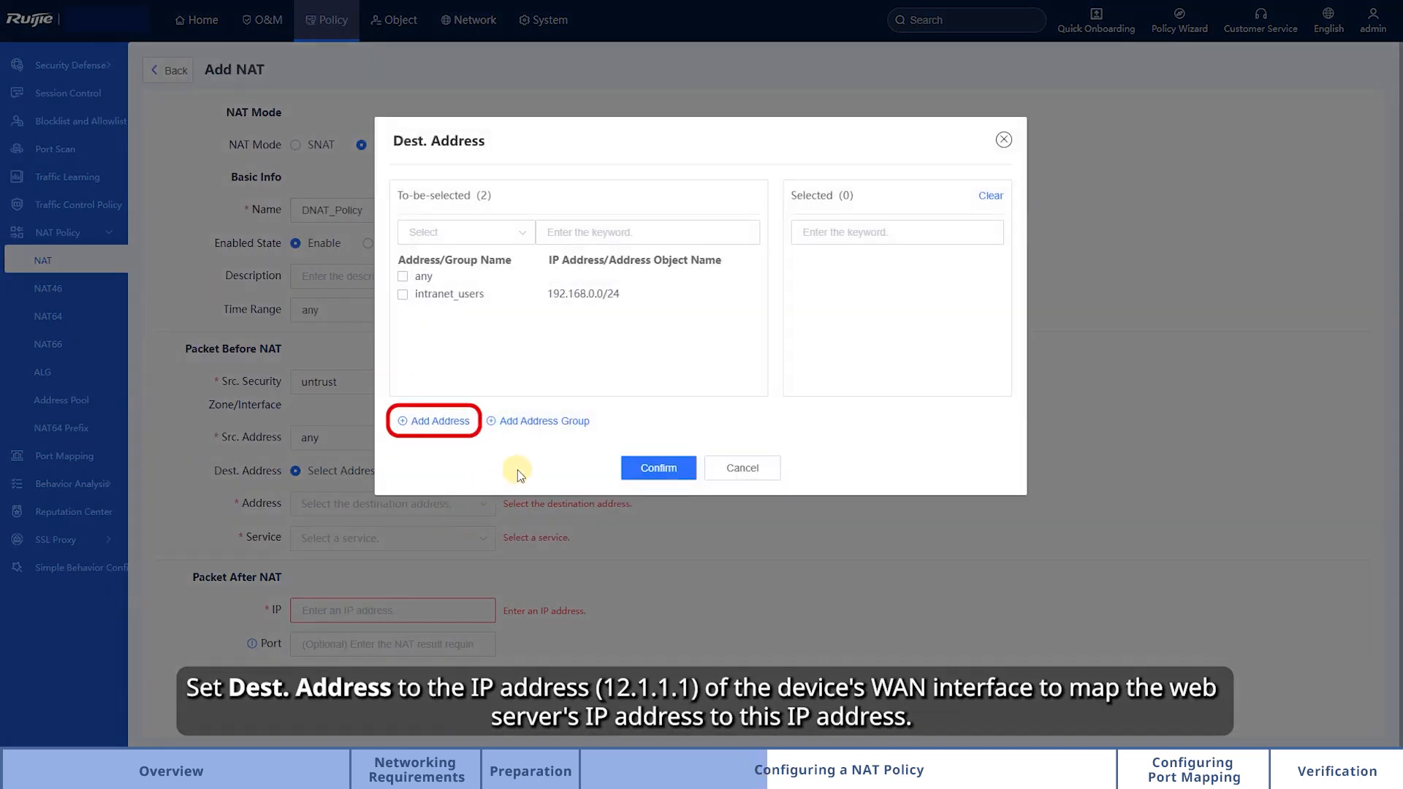
click(440, 422)
click(802, 232)
text(publ)
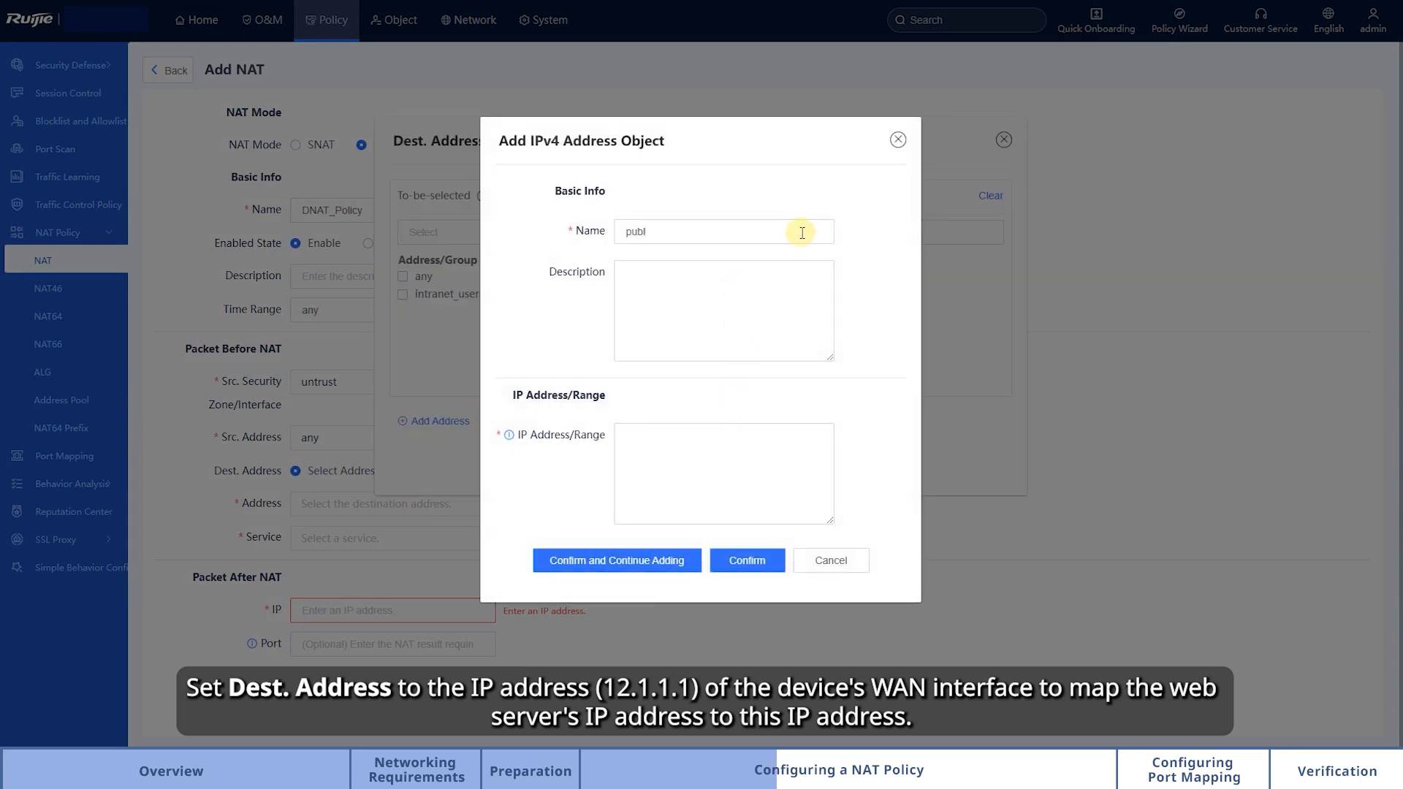
text(ic_web_server)
click(804, 440)
text(12.1.1.)
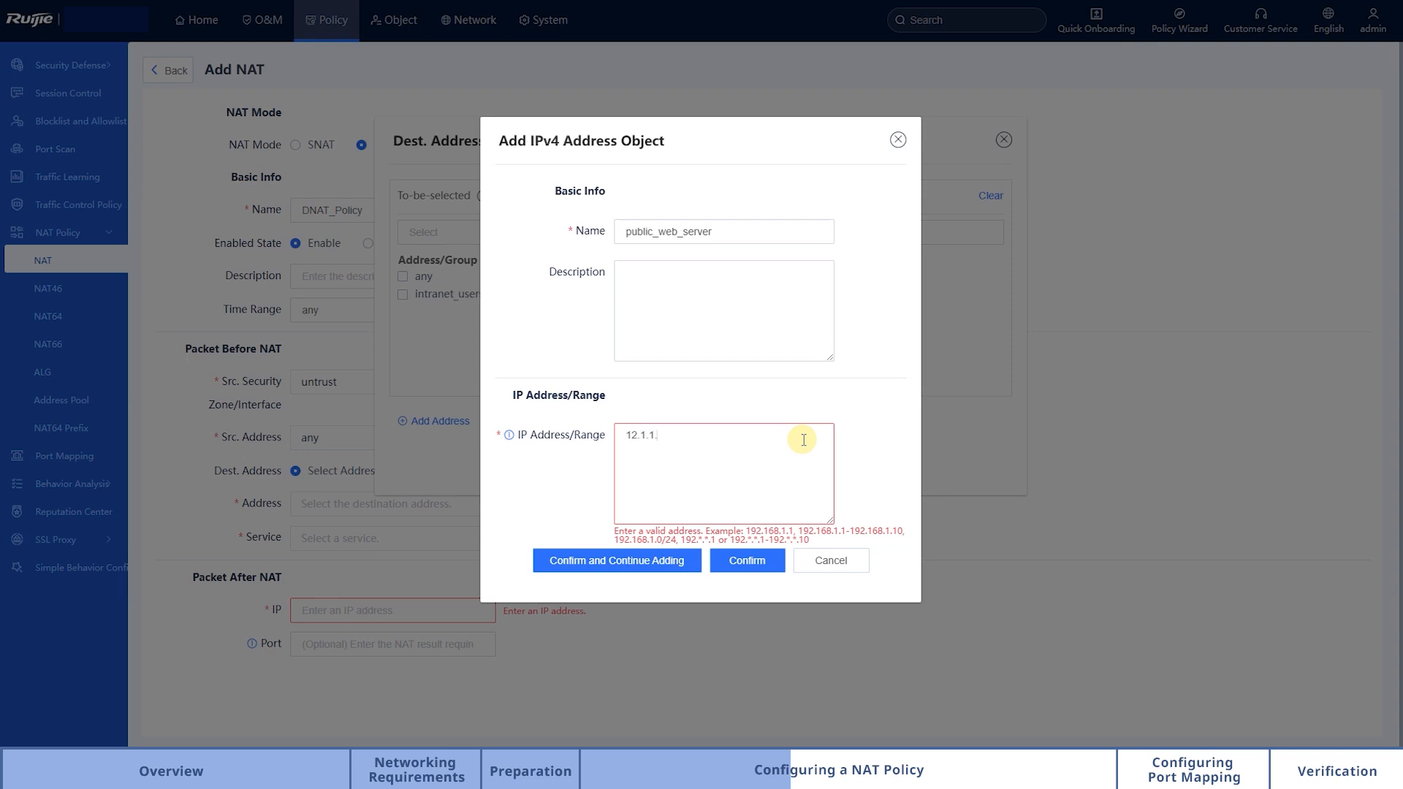
text(1)
click(750, 568)
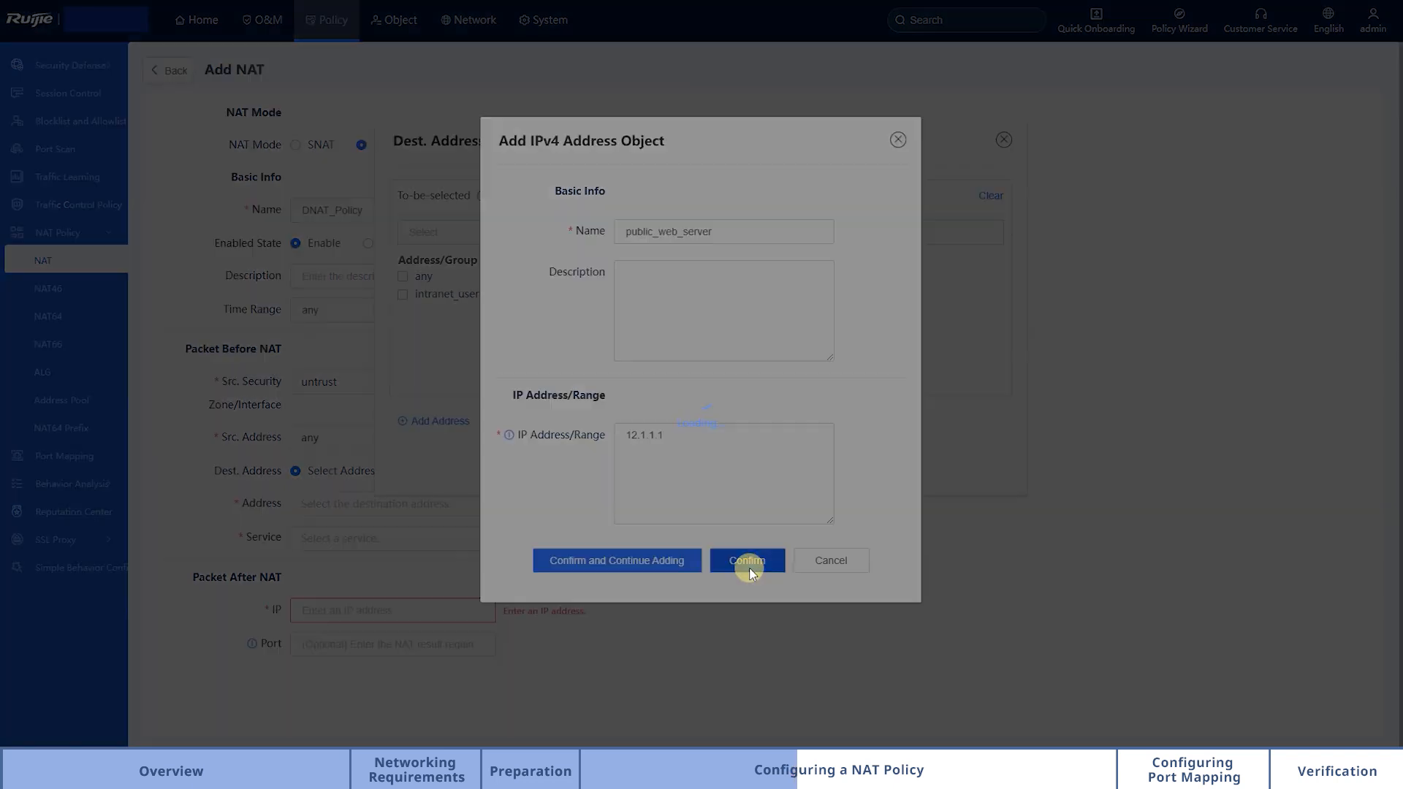
click(404, 296)
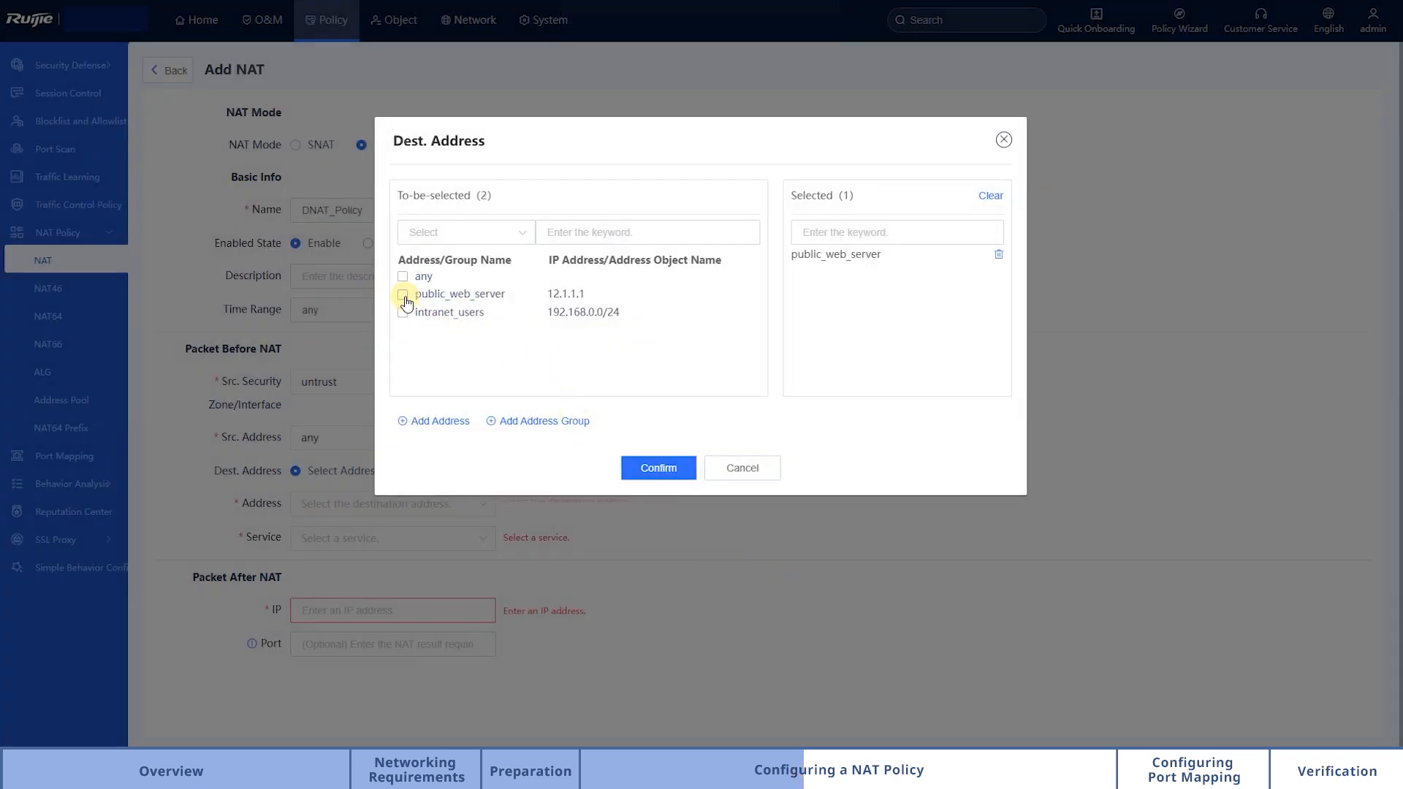
click(658, 468)
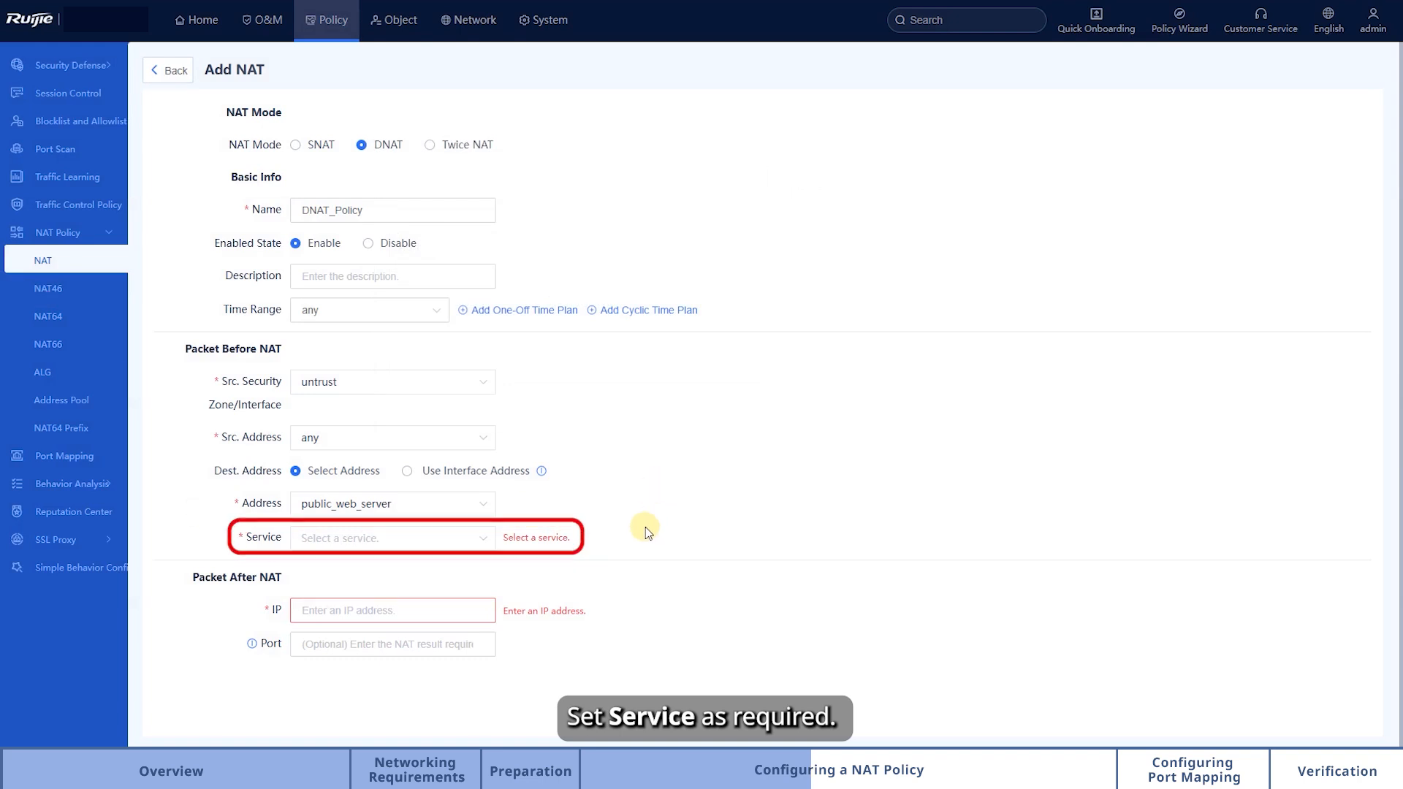
Step: Start a new custom service for the policy and name it web_server_port
click(460, 537)
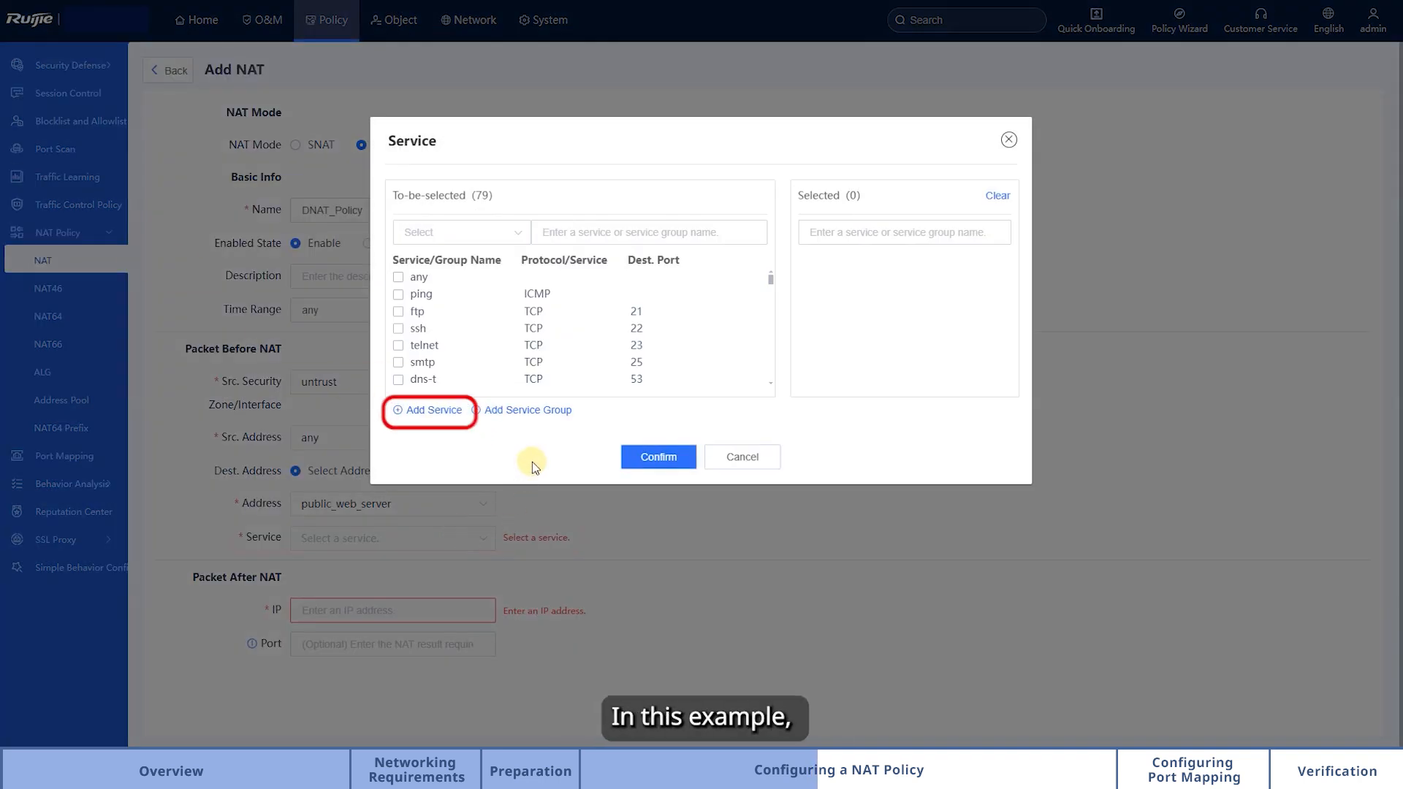
click(439, 410)
click(661, 233)
text(web_server_port)
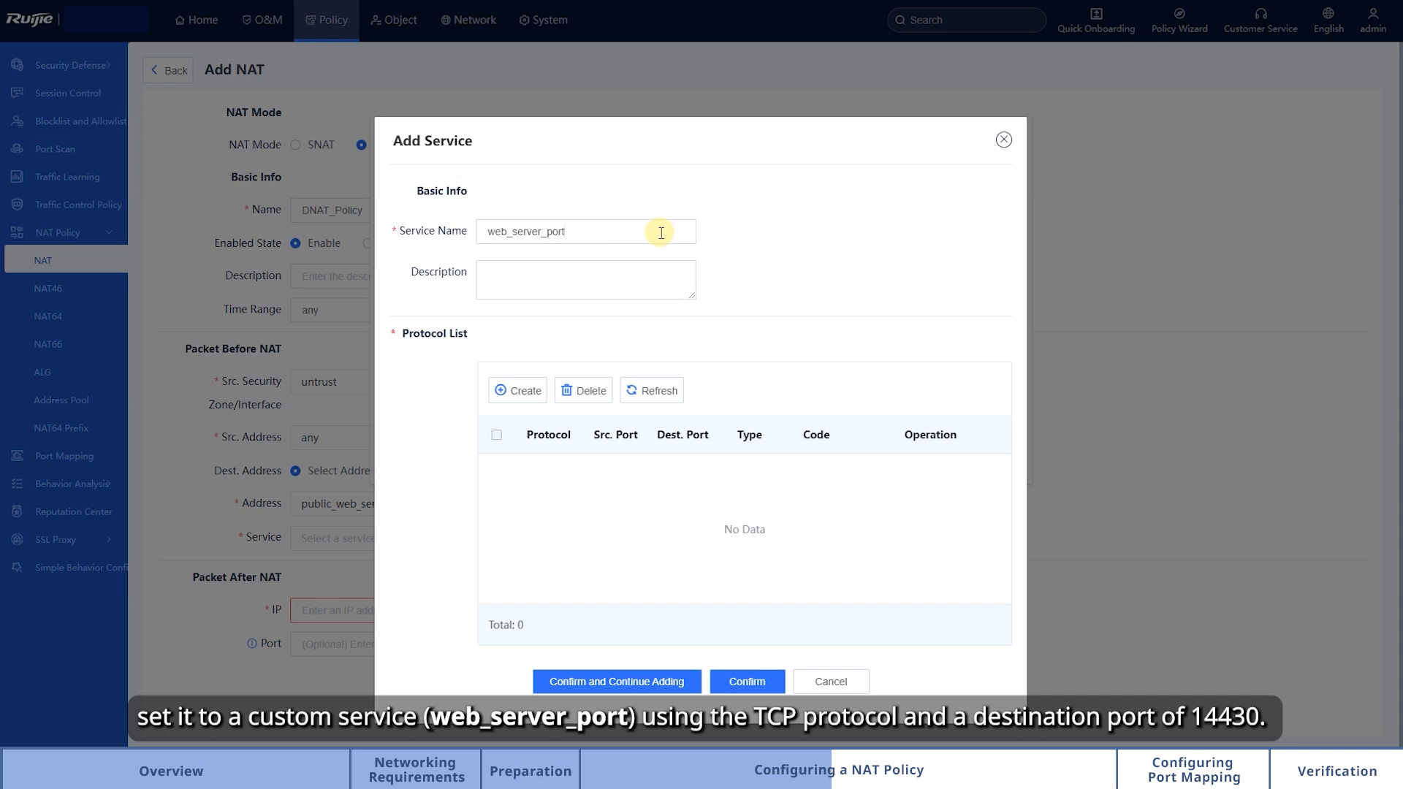
Step: Add a TCP protocol entry with destination port 14430 to the new service and save the service
click(531, 395)
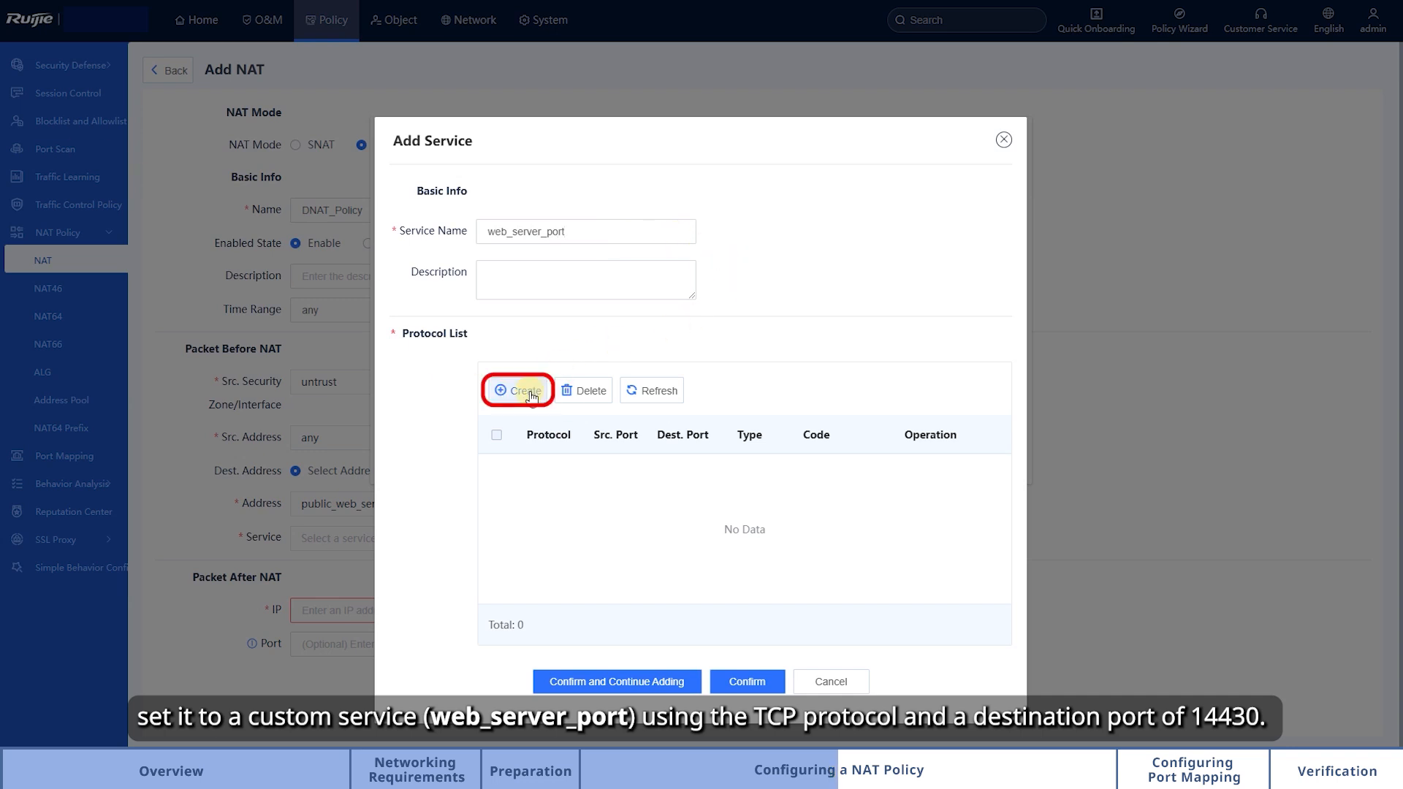
click(746, 290)
text(14430)
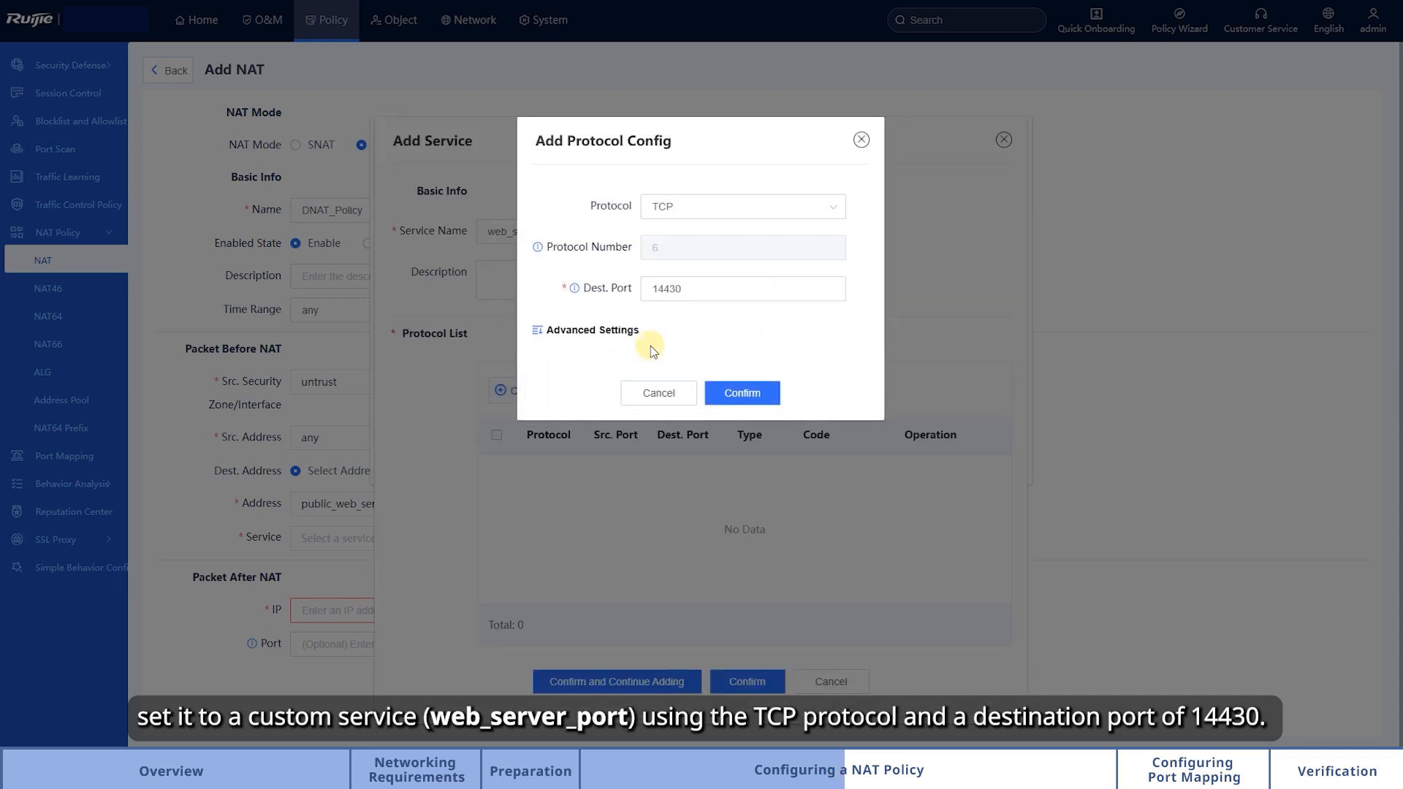
click(616, 333)
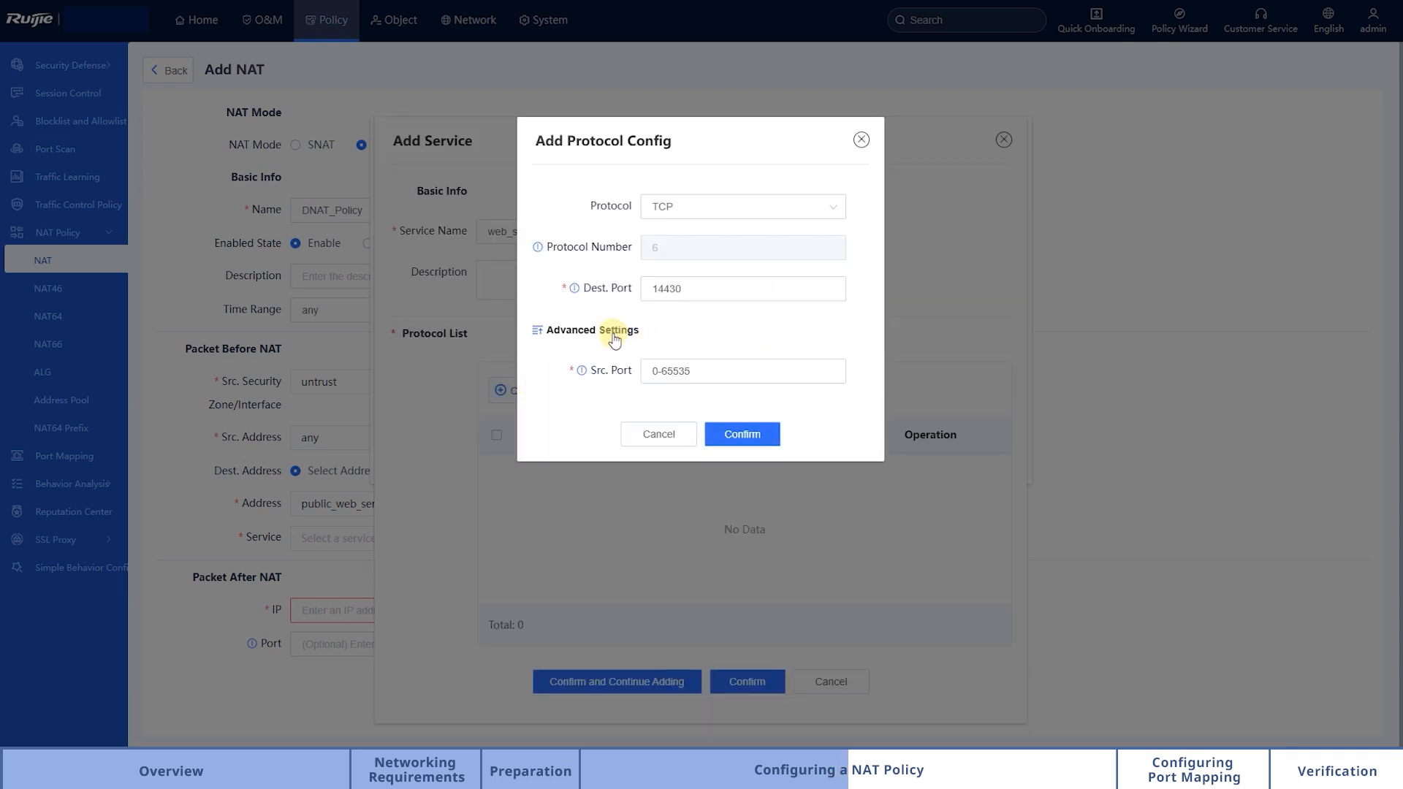
click(740, 434)
click(497, 470)
click(747, 682)
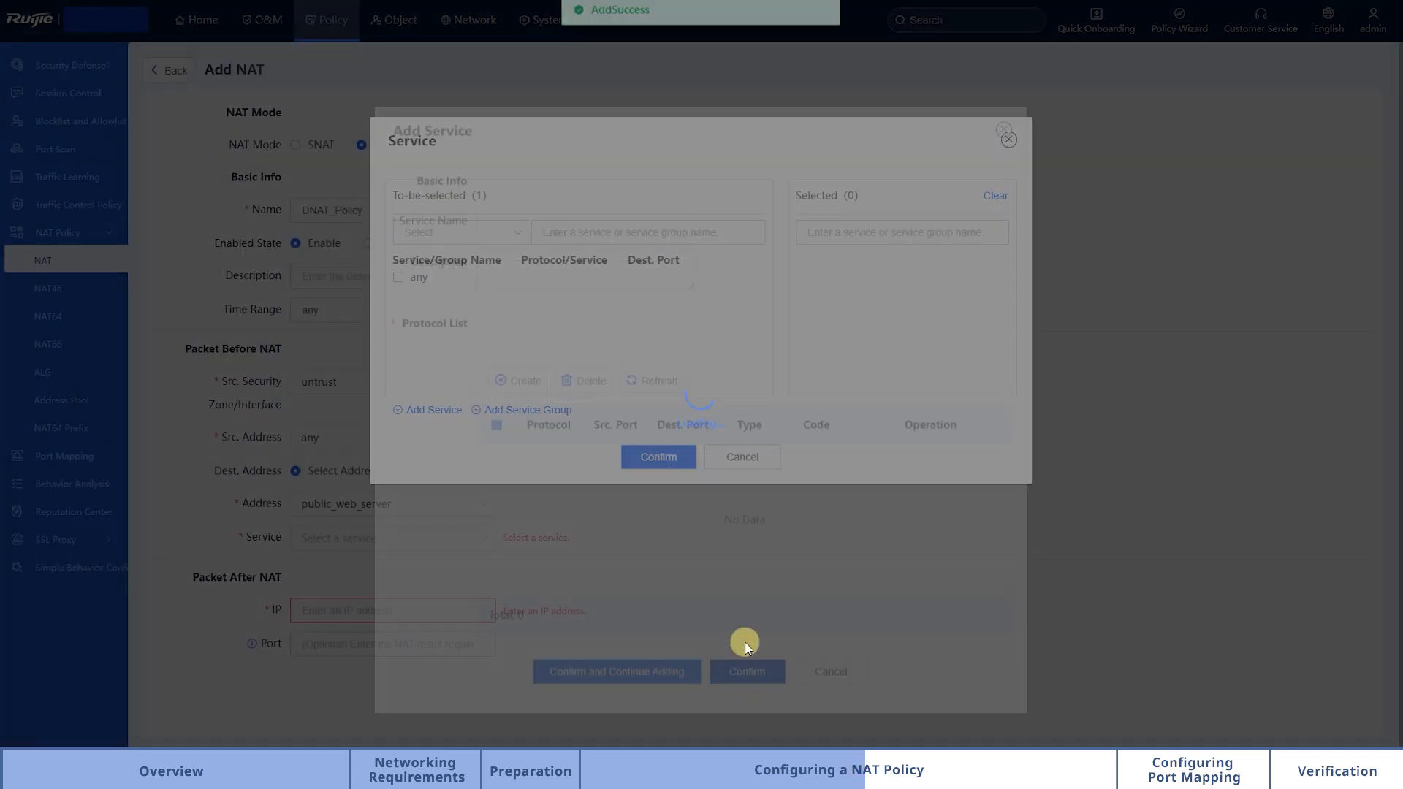
Step: Search the service list for "web" and select web_server_port as the policy's service
click(587, 234)
text(web)
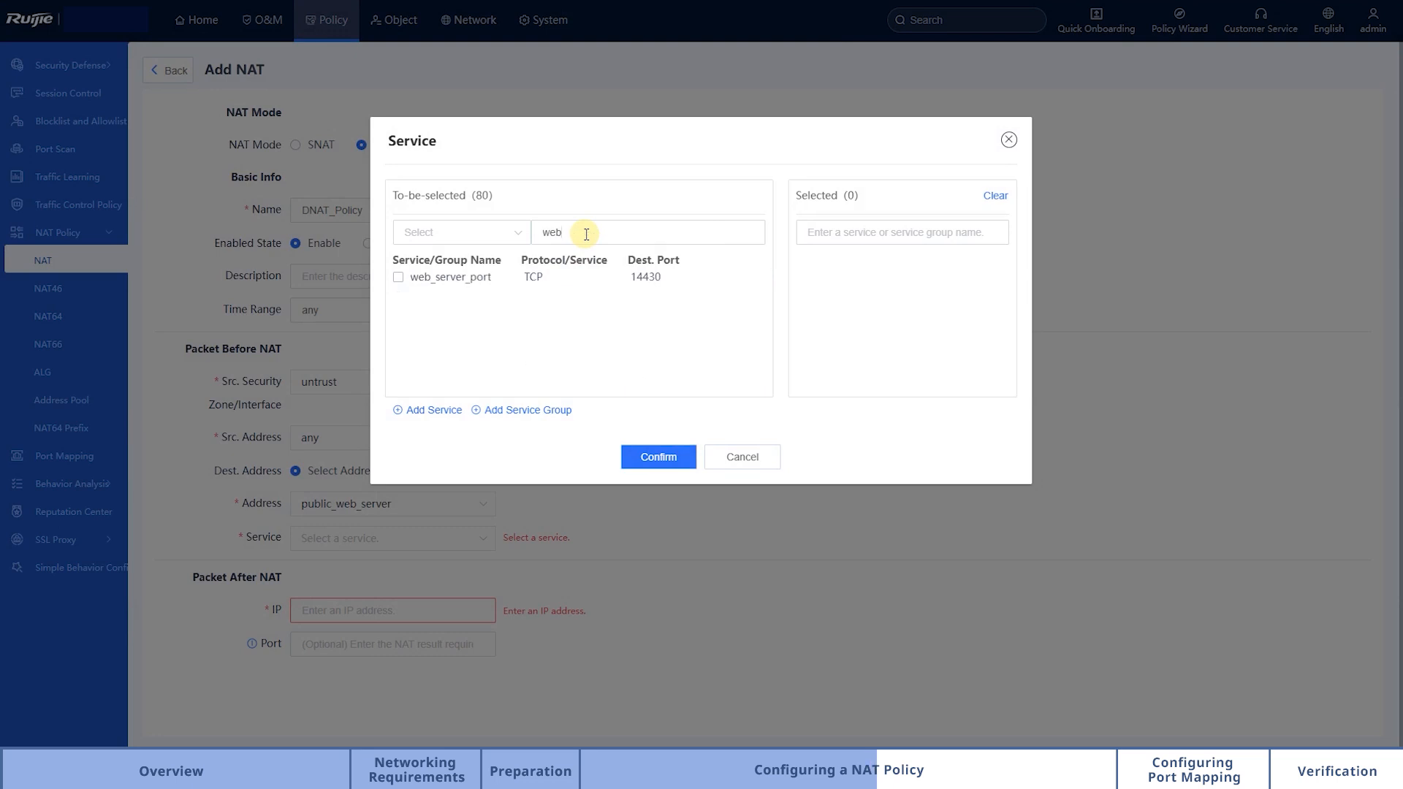
click(462, 278)
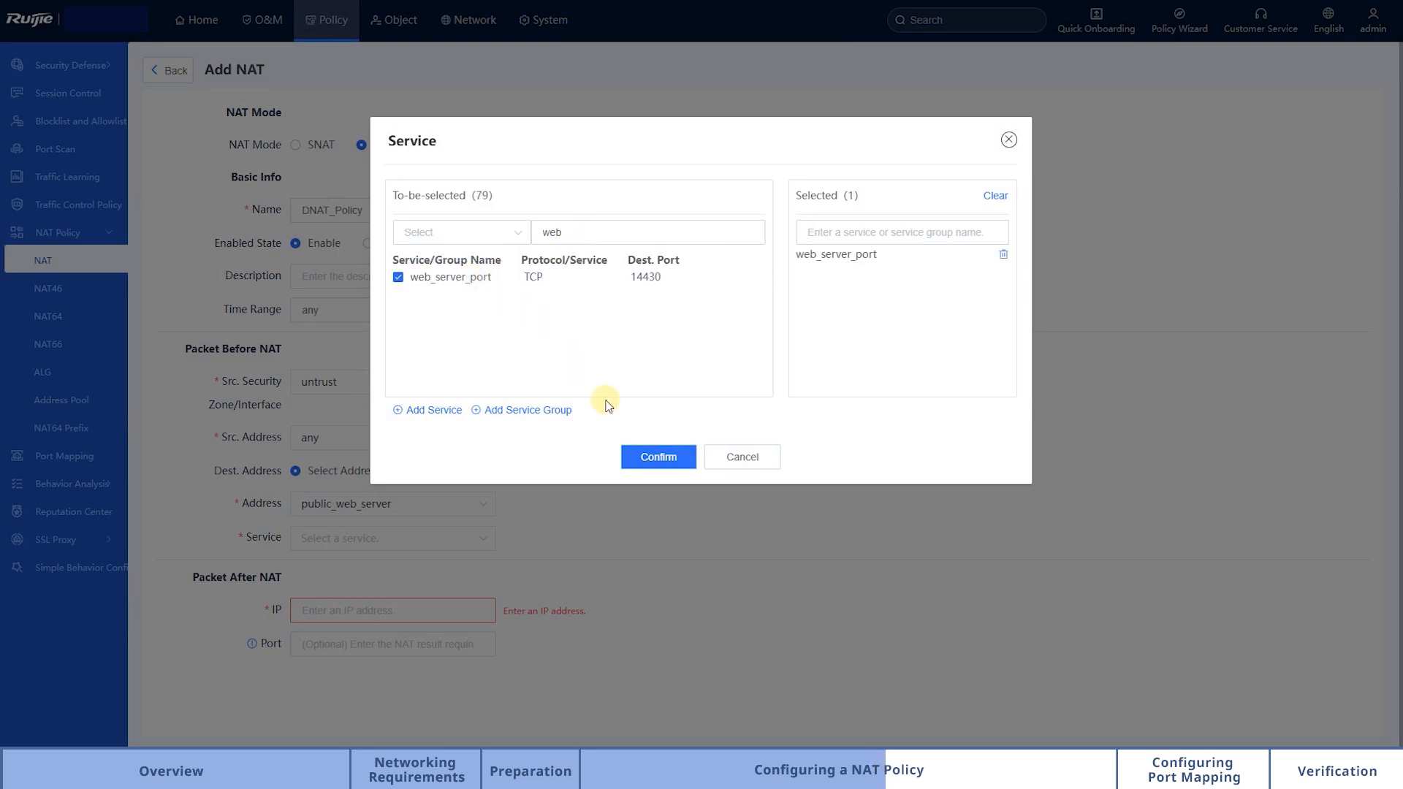
click(651, 457)
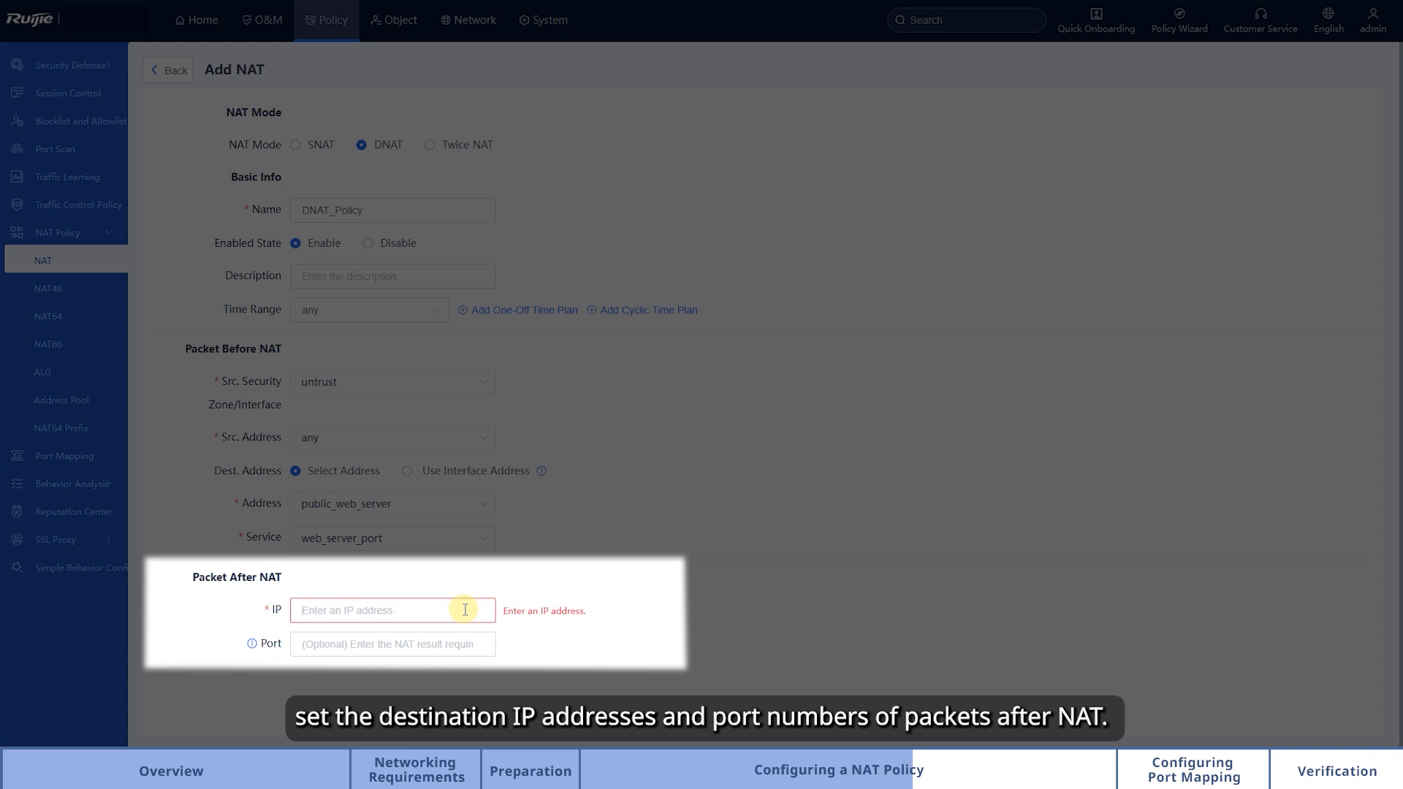
Step: Set the packet's IP after NAT to 10.10.10.123 and its port to 443
text(10.10.10.123)
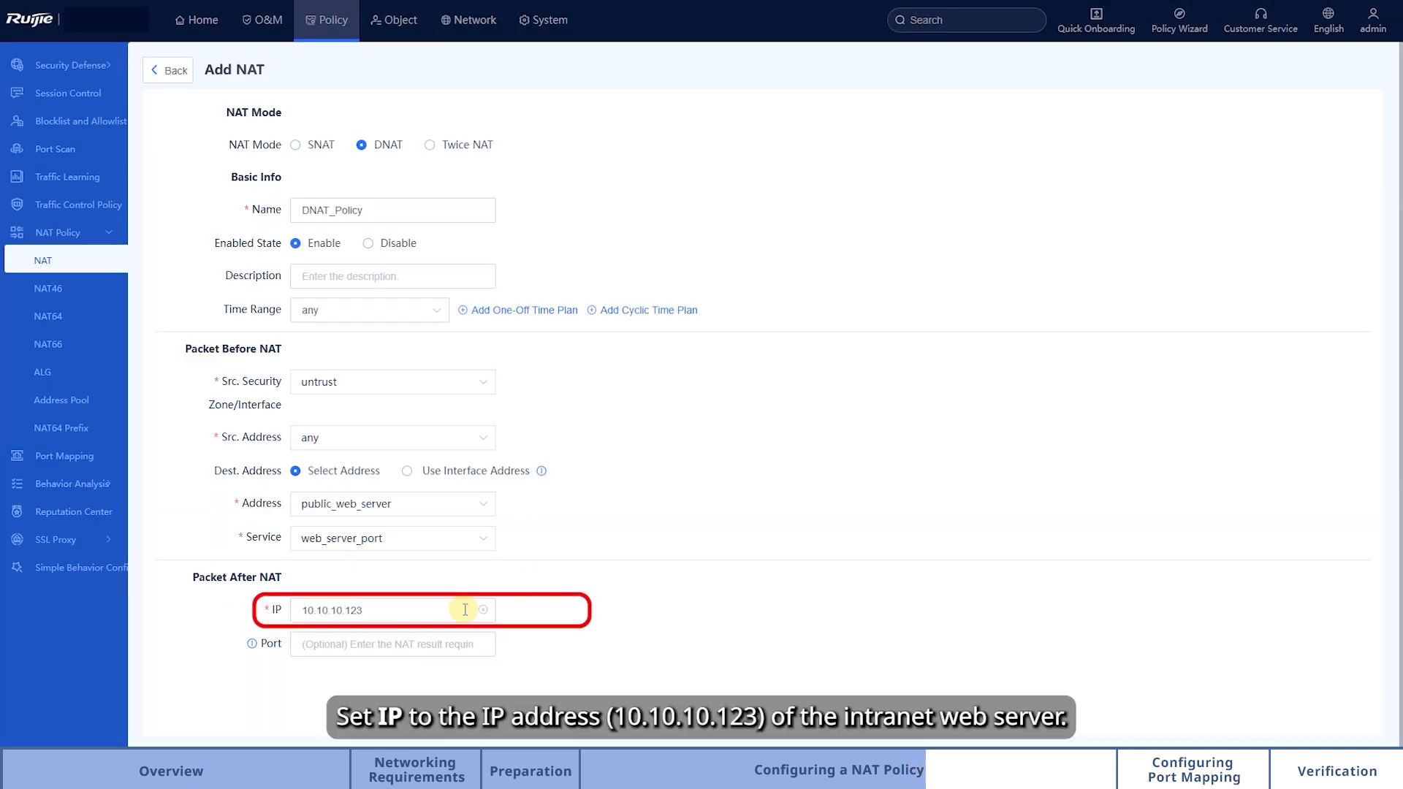
click(445, 640)
text(443)
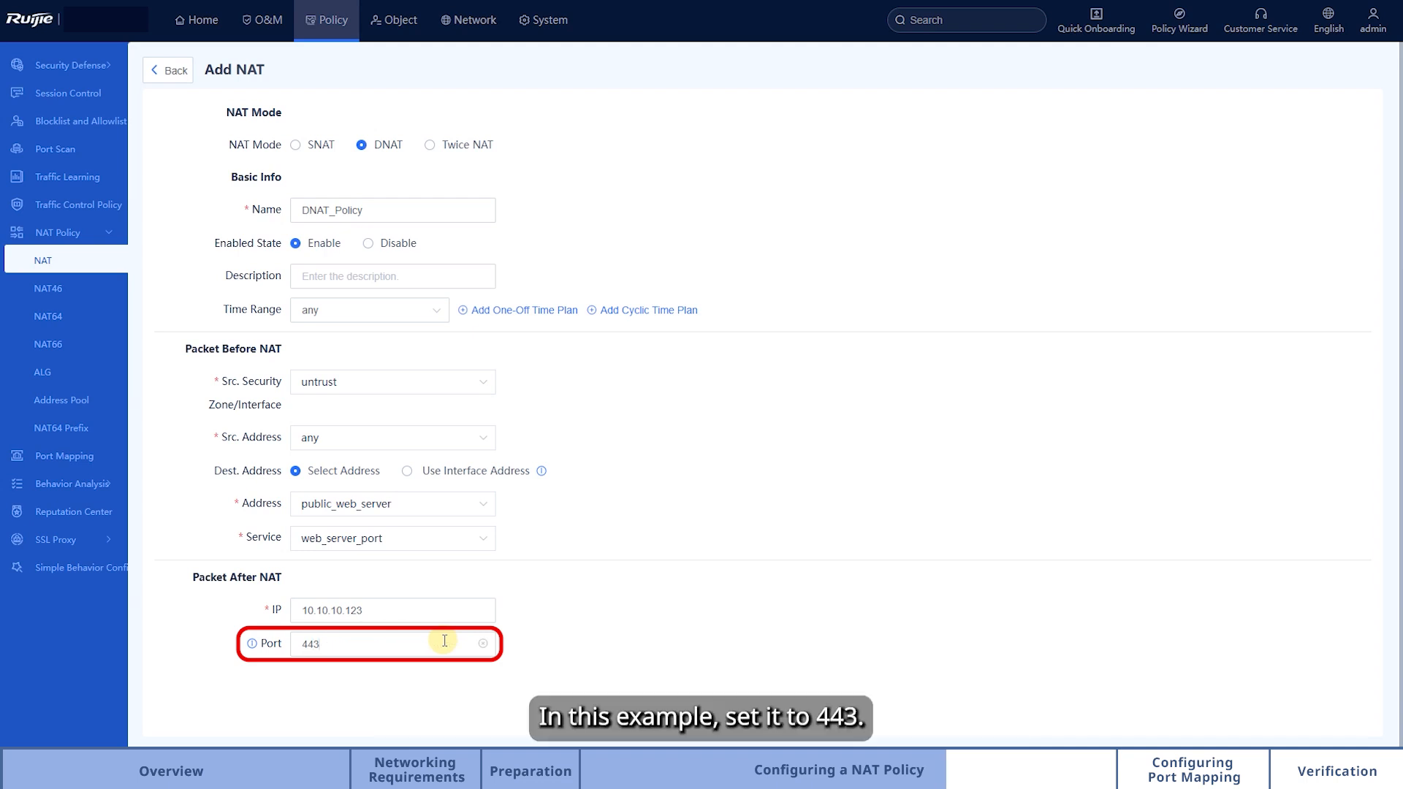
Step: Save the DNAT policy and agree to the automatic creation of its associated security policy
scroll(621, 652, down, 1)
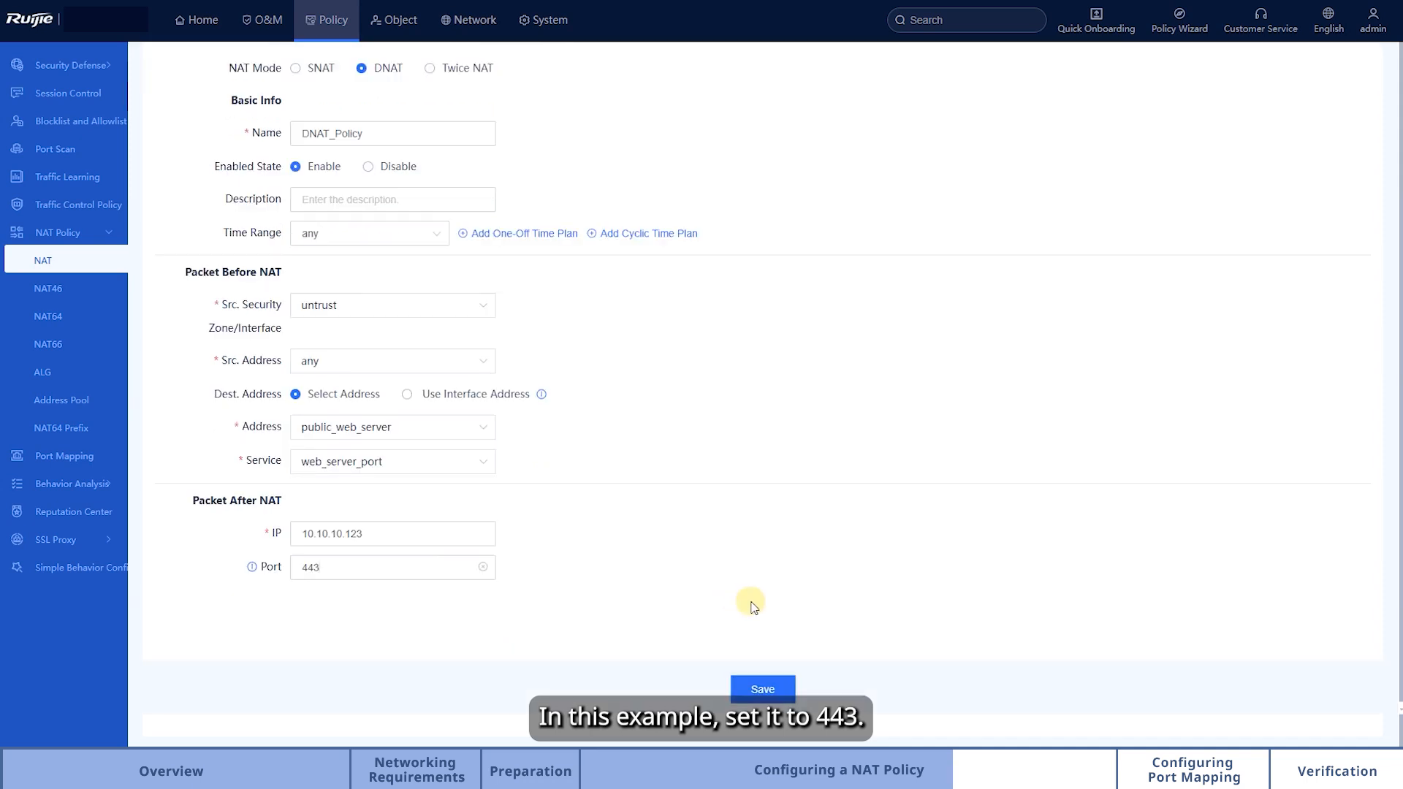
click(765, 694)
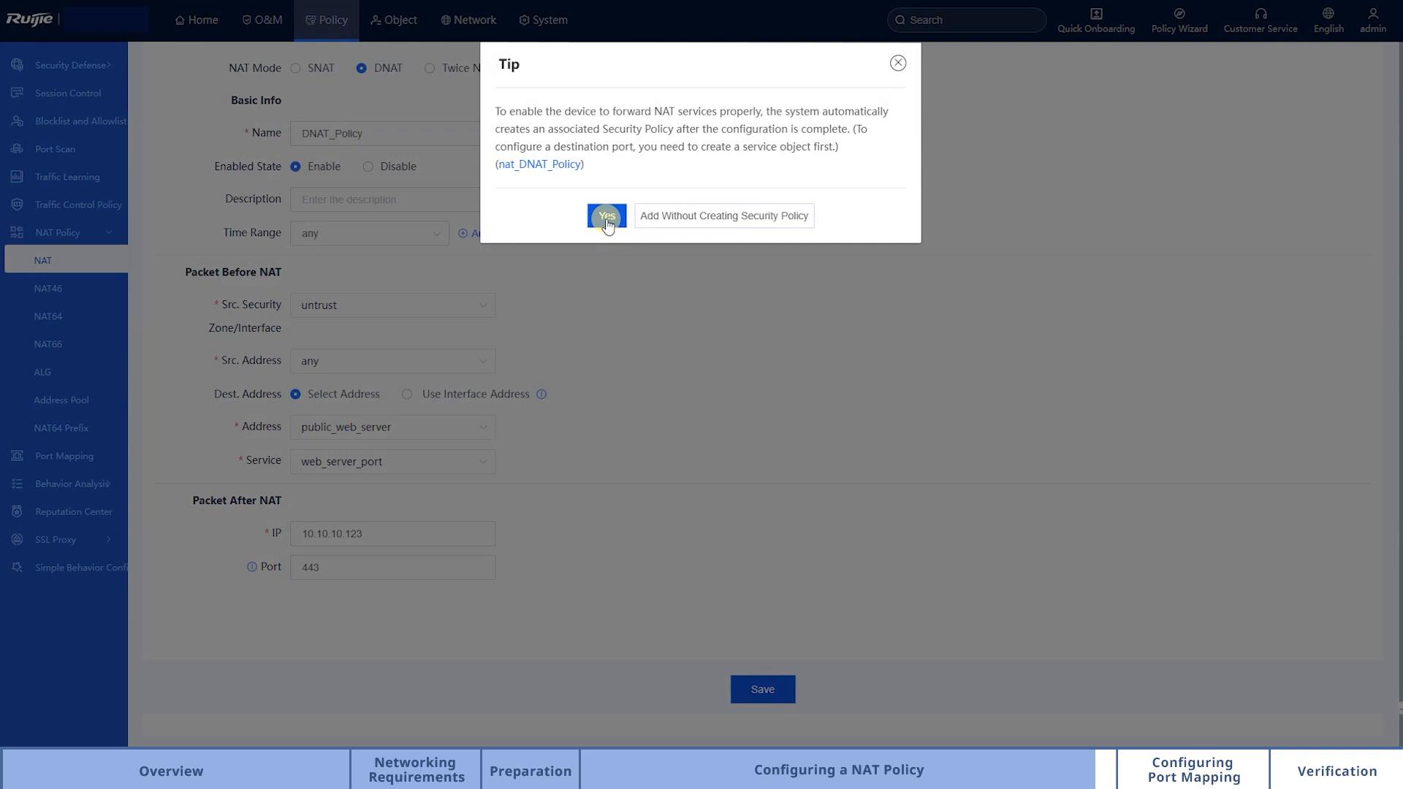
click(606, 217)
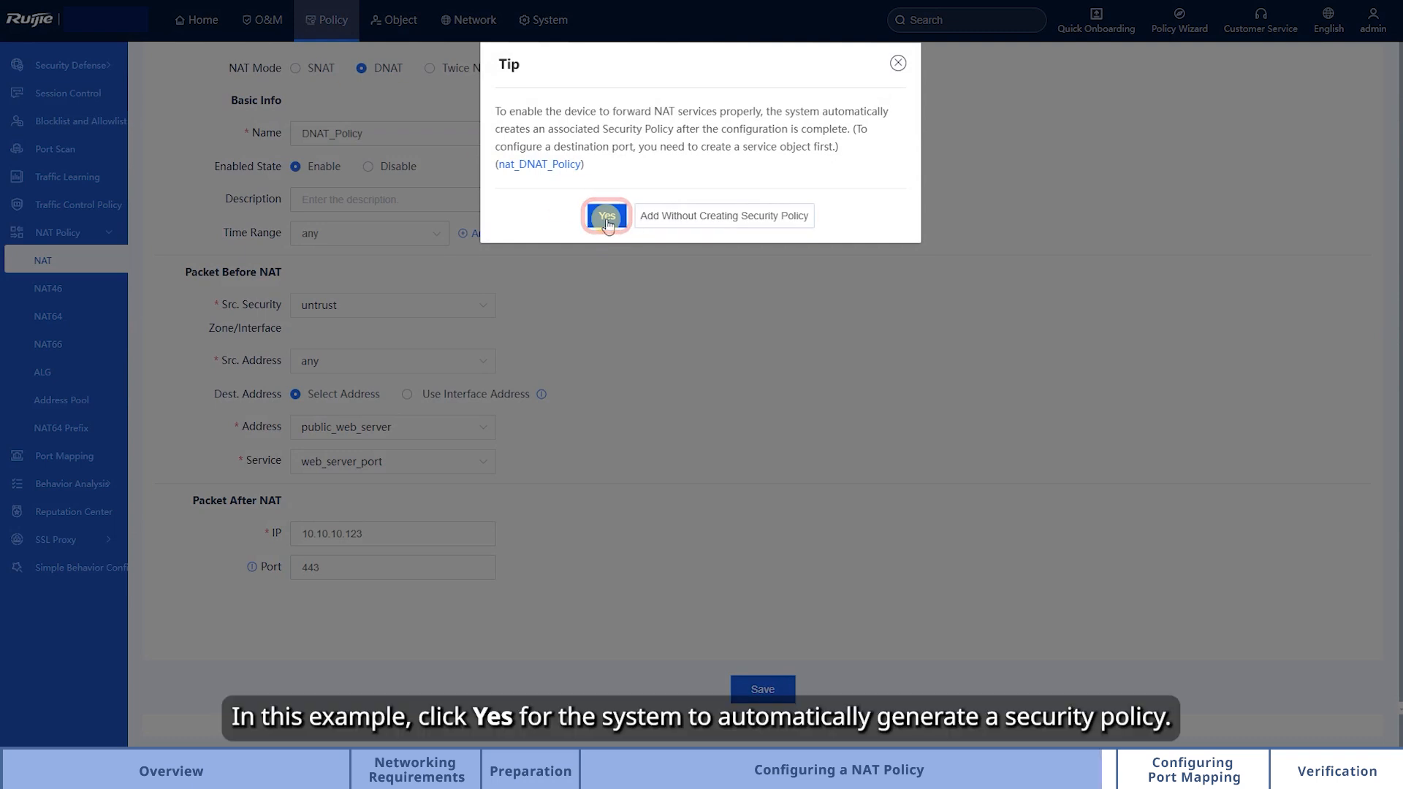